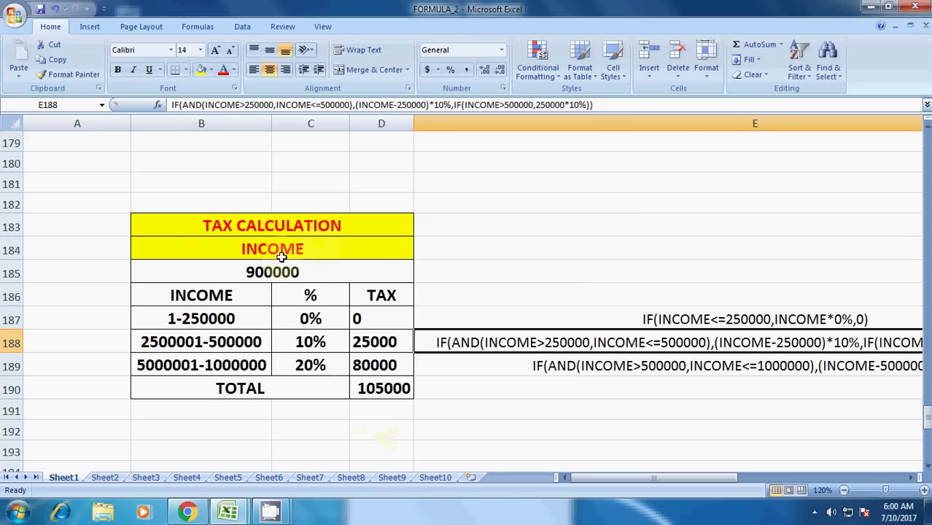
Step: Examine the tax calculation table's income slabs in B187:B189 and their percentage rates in column C
drag(277, 225, 289, 384)
click(191, 319)
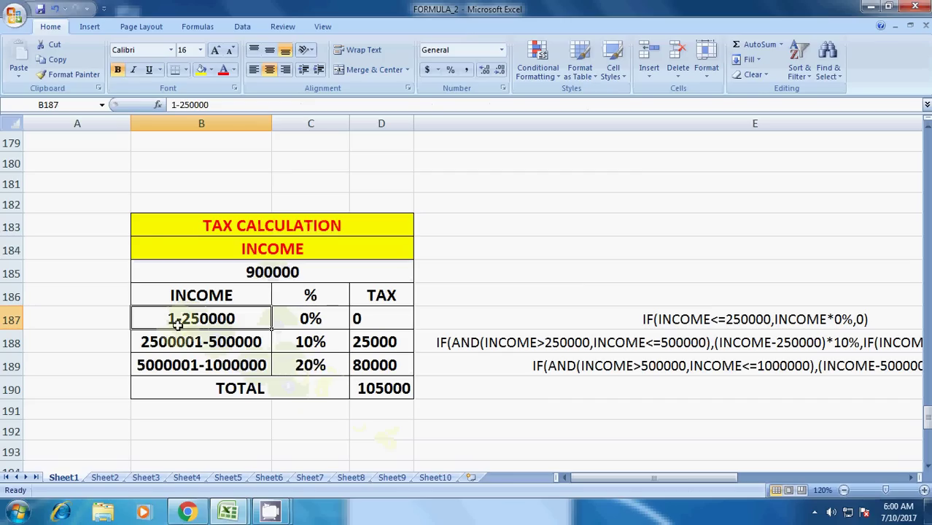
click(316, 321)
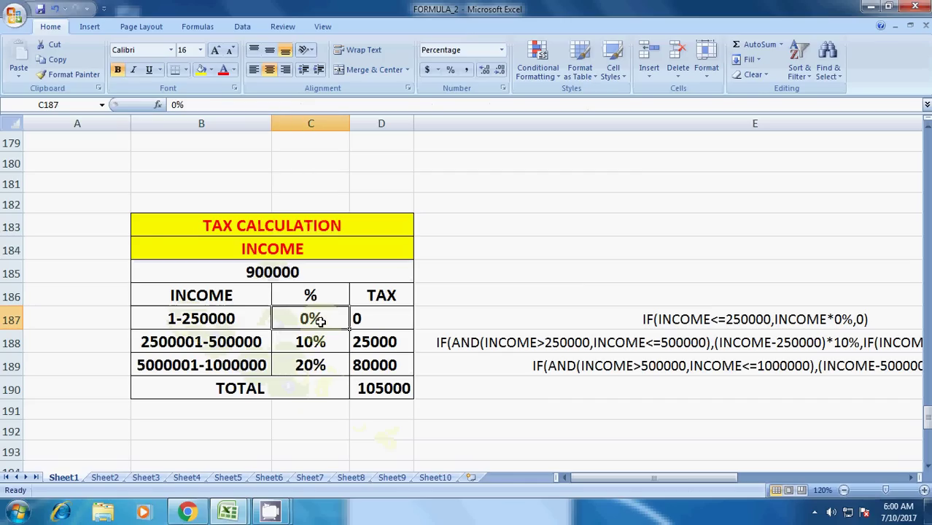
click(202, 358)
click(219, 342)
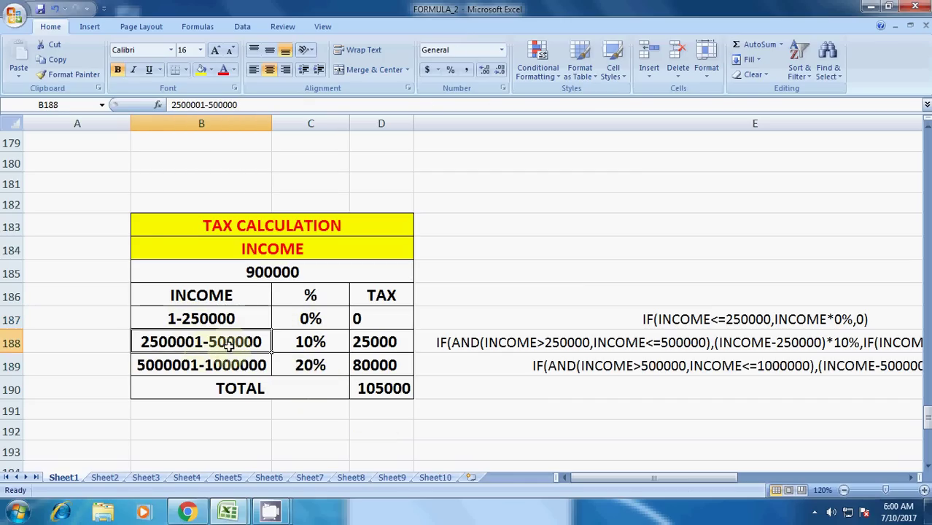
click(318, 349)
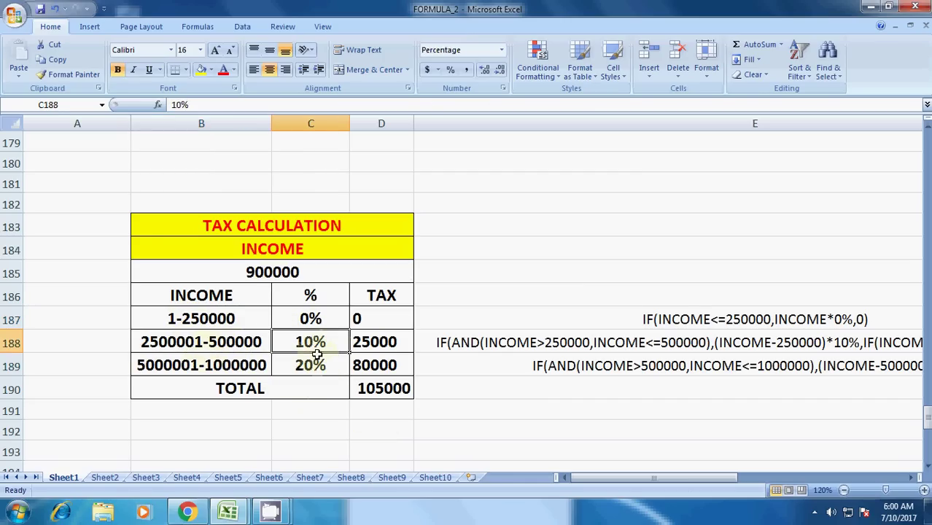
click(251, 362)
click(321, 364)
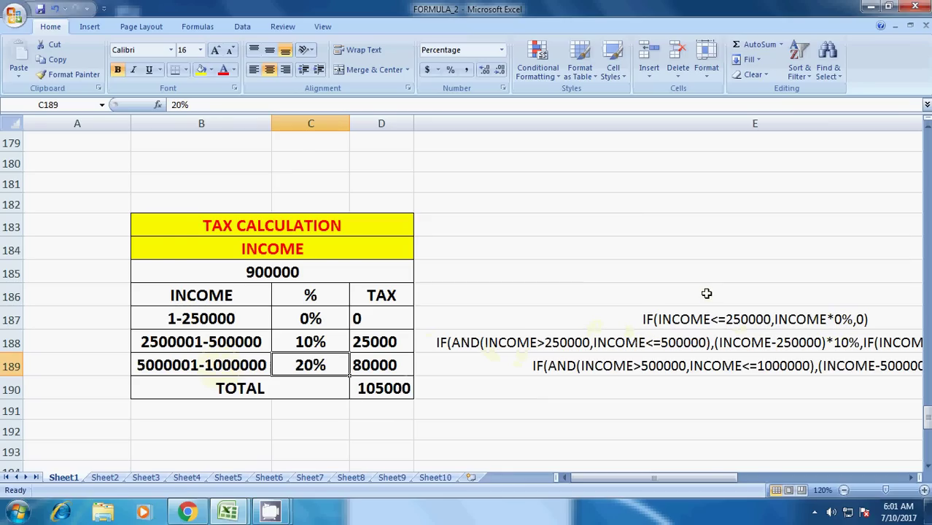
Step: Review the income entry in B185 and trace each slab's range, rate and tax formula across rows 187 to 189
click(263, 248)
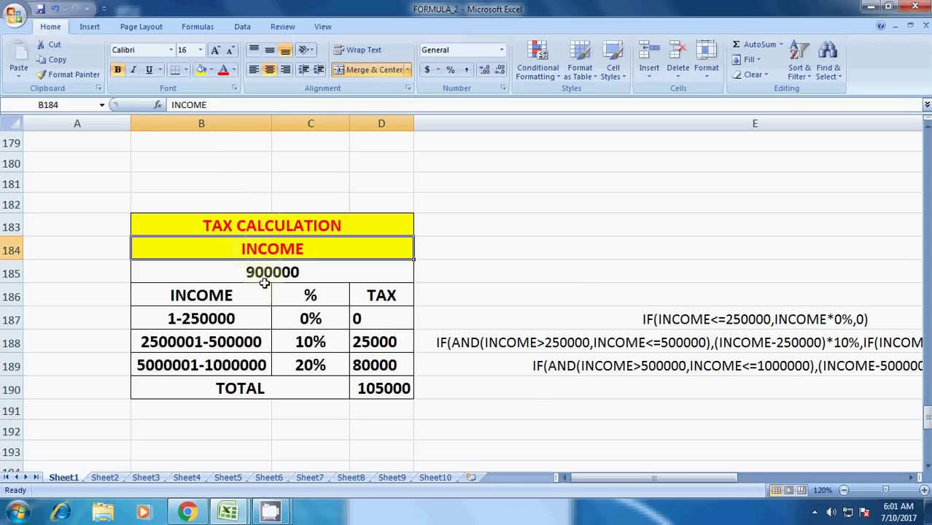
click(264, 281)
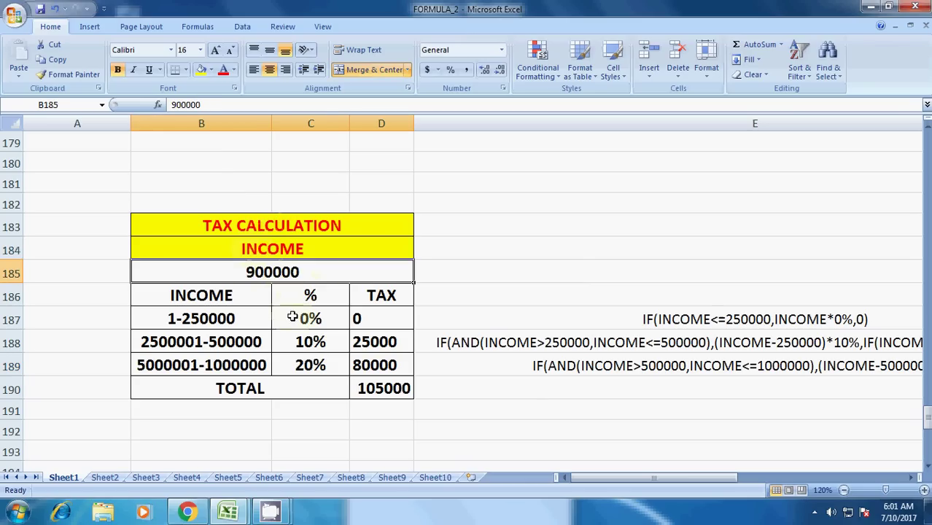
click(254, 319)
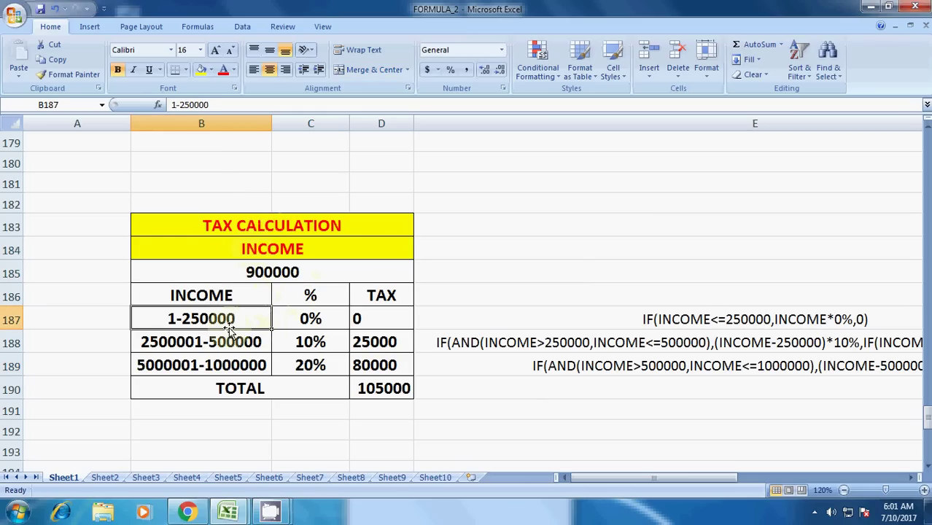
click(308, 320)
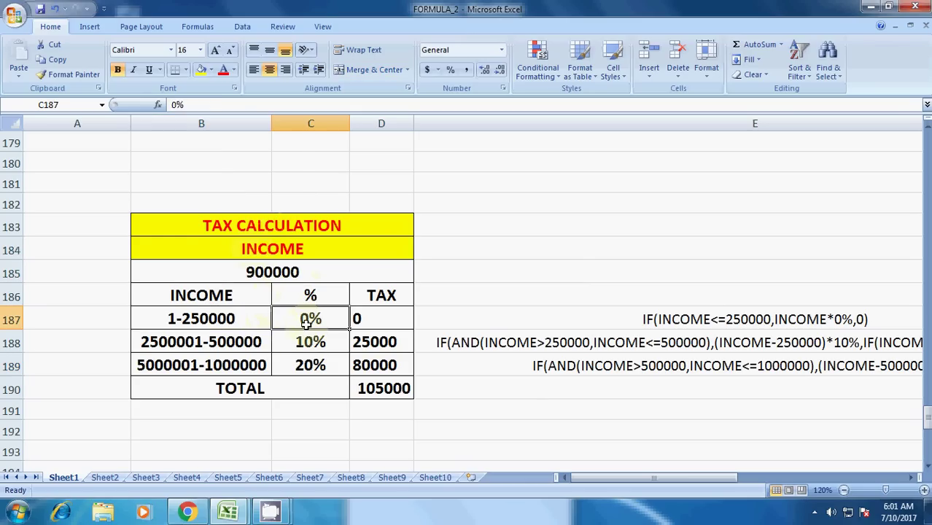
click(365, 318)
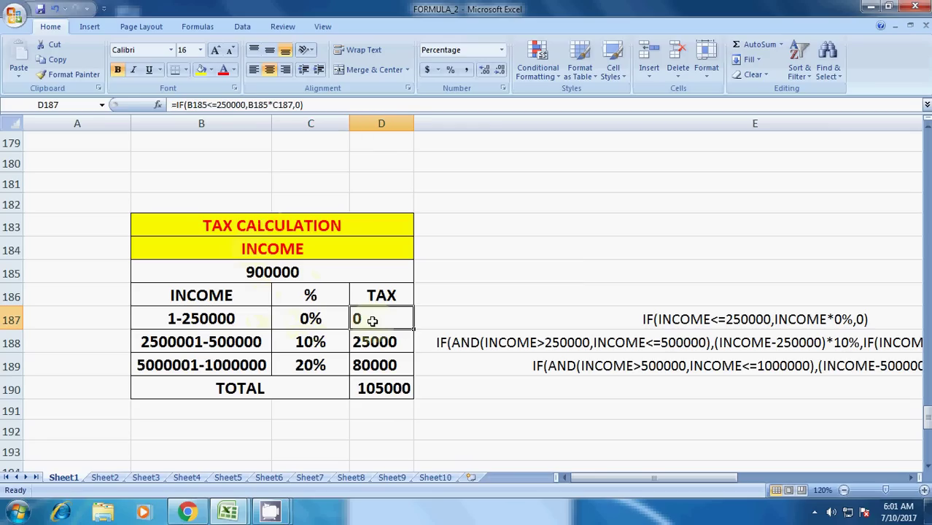
click(215, 346)
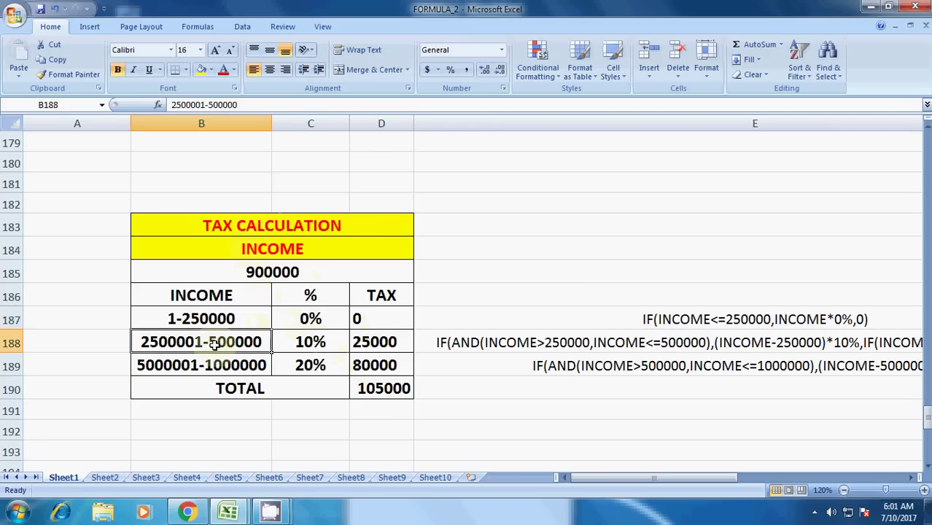
click(311, 346)
click(382, 347)
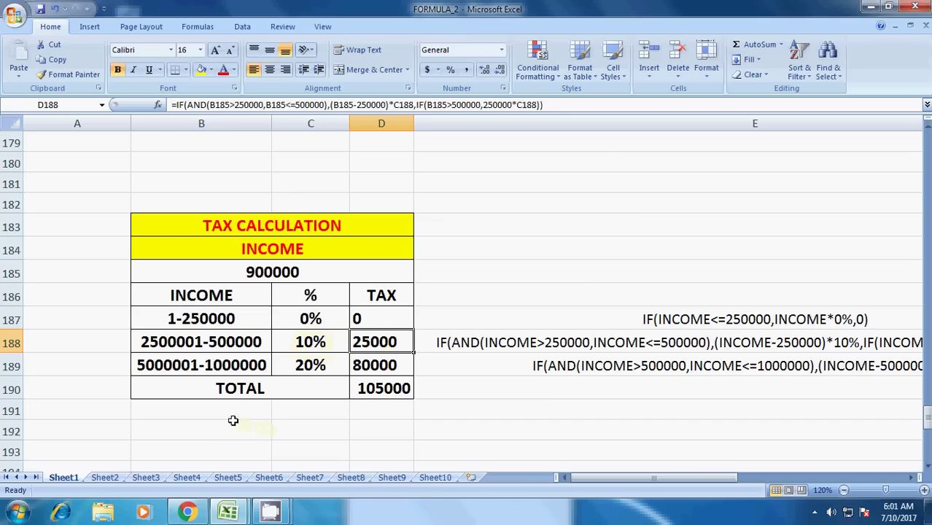
click(187, 373)
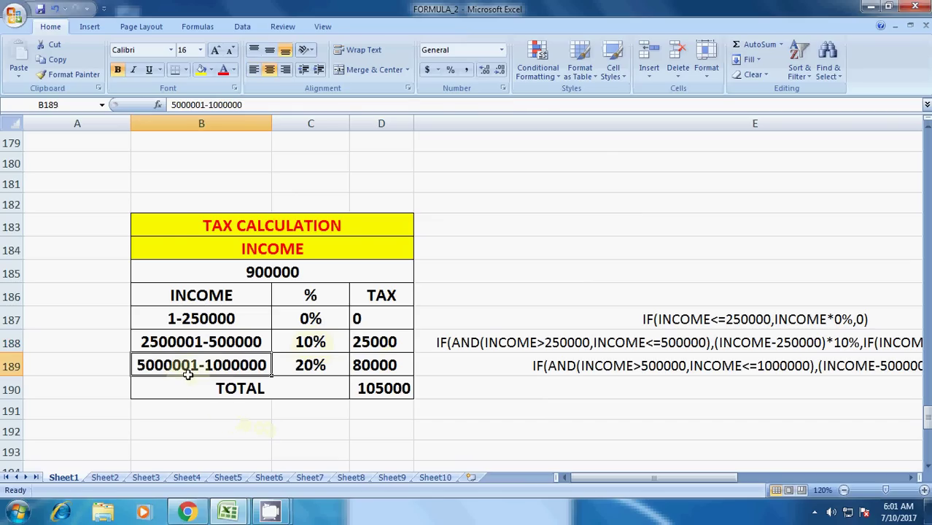
click(323, 381)
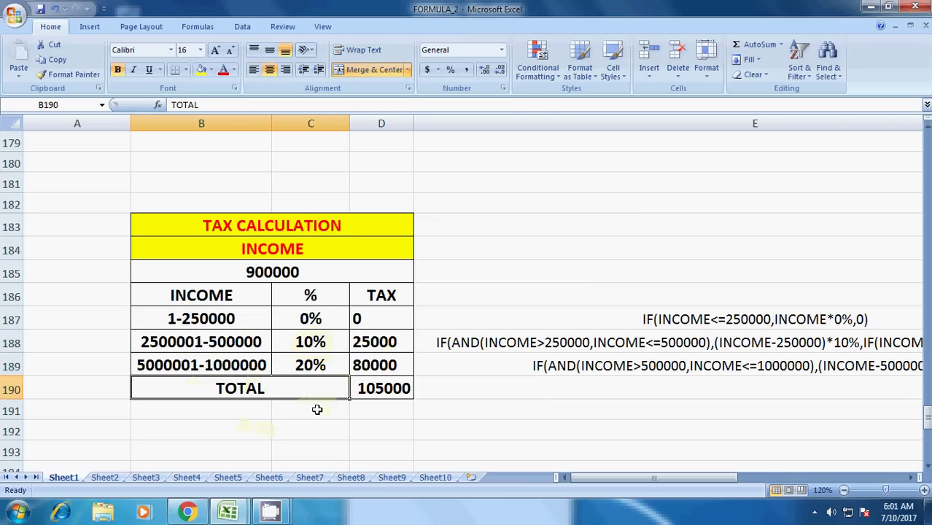
click(316, 372)
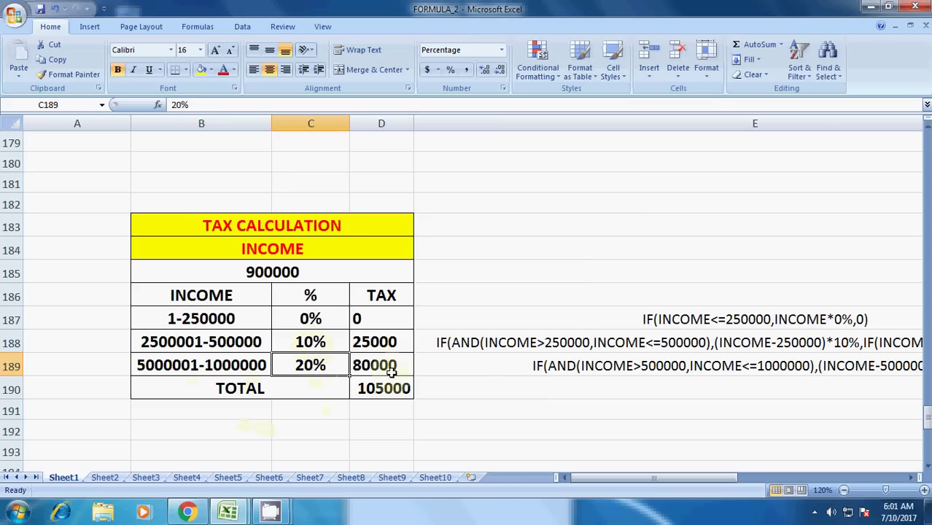
Step: Open the nested IF formula in D188, highlight it in full for reading, and leave the cell with the formula intact
double_click(379, 343)
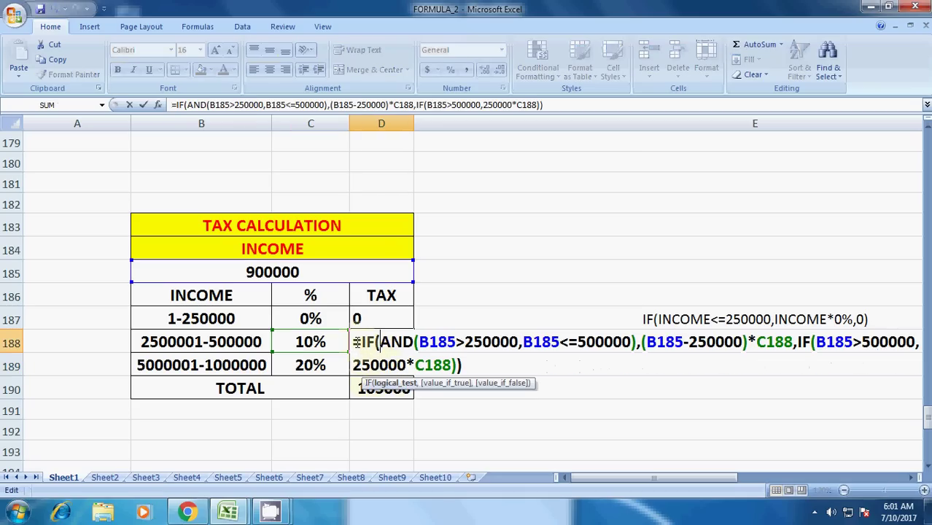
drag(356, 342, 482, 372)
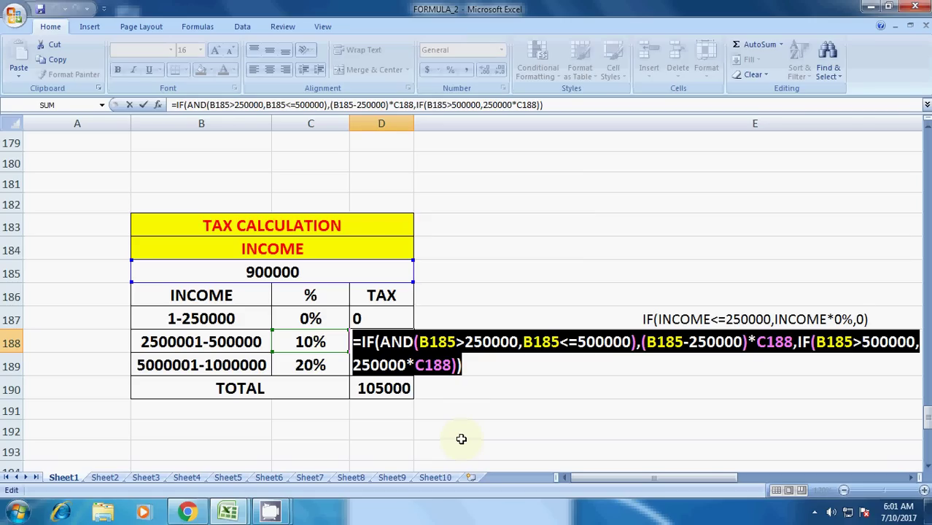
key(Return)
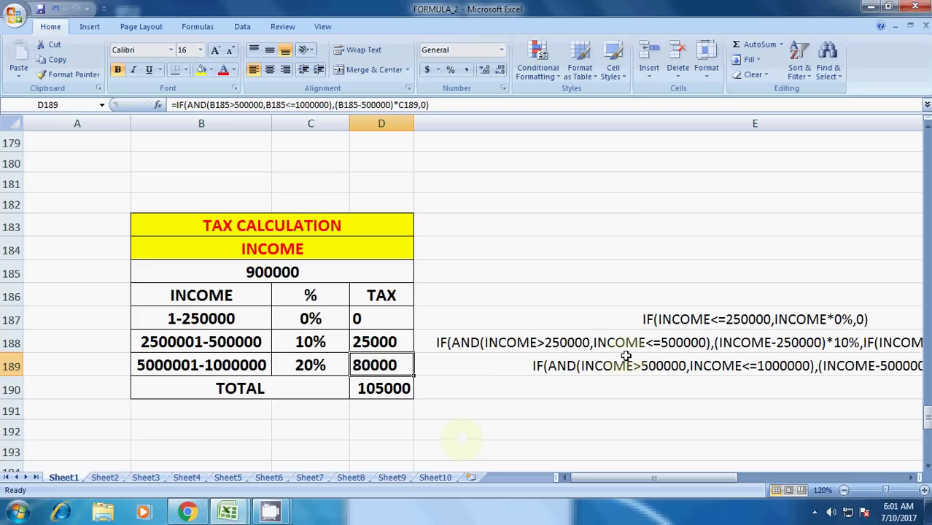
Step: Compare the first slab's tax formula in D187 with its written-out version in E187 and the income in B185
click(648, 319)
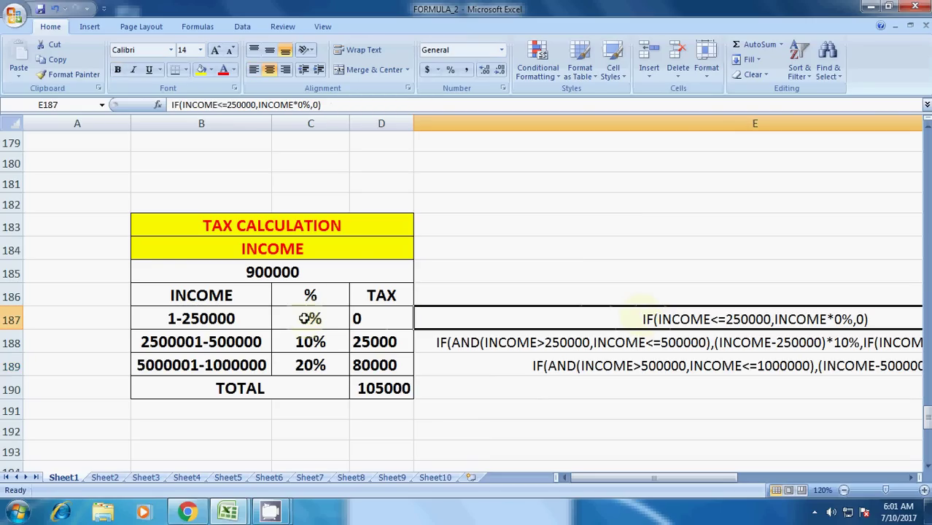
click(380, 318)
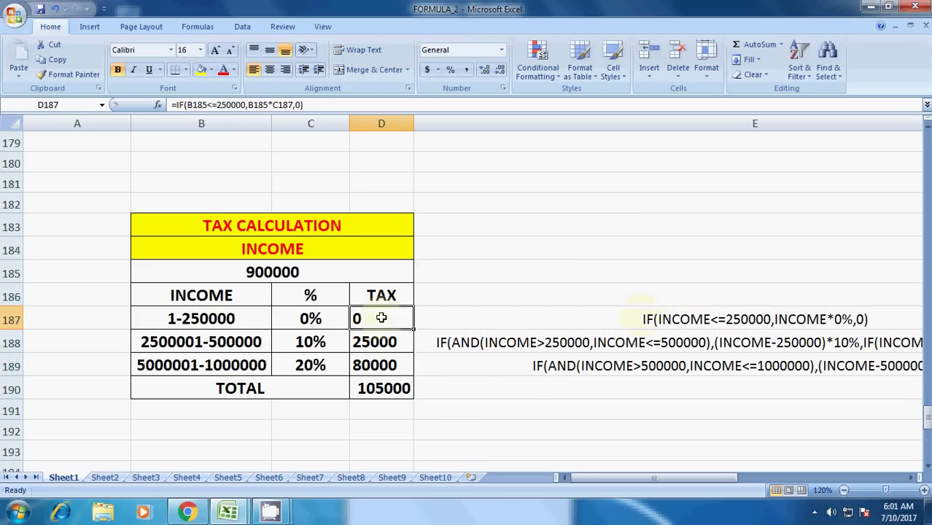
click(687, 318)
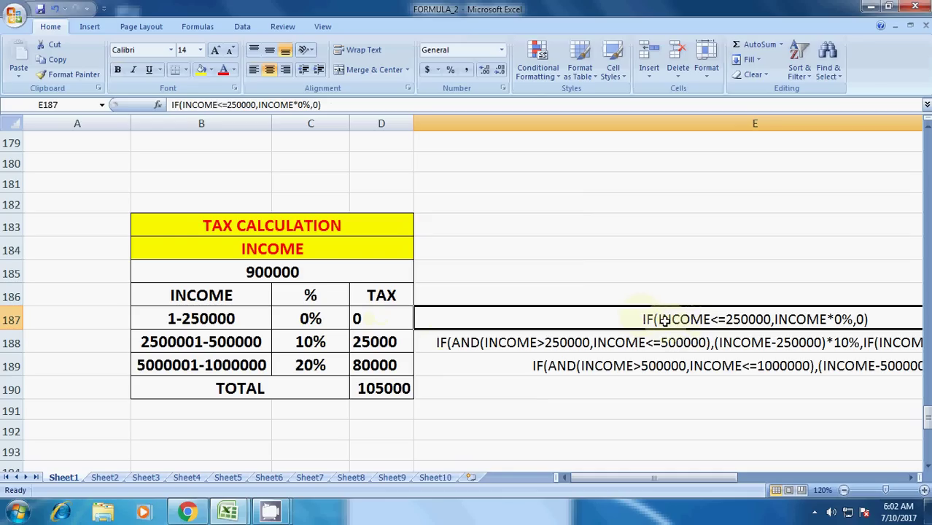
click(281, 275)
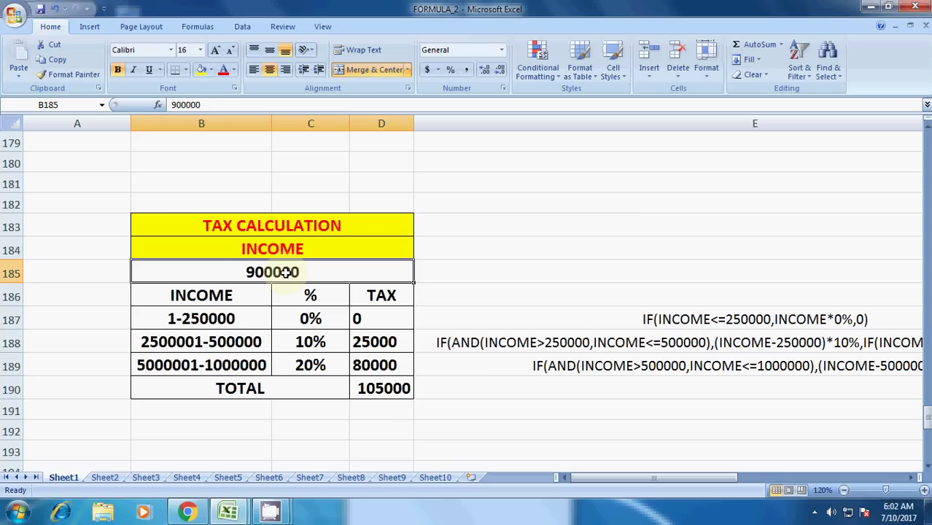
click(689, 321)
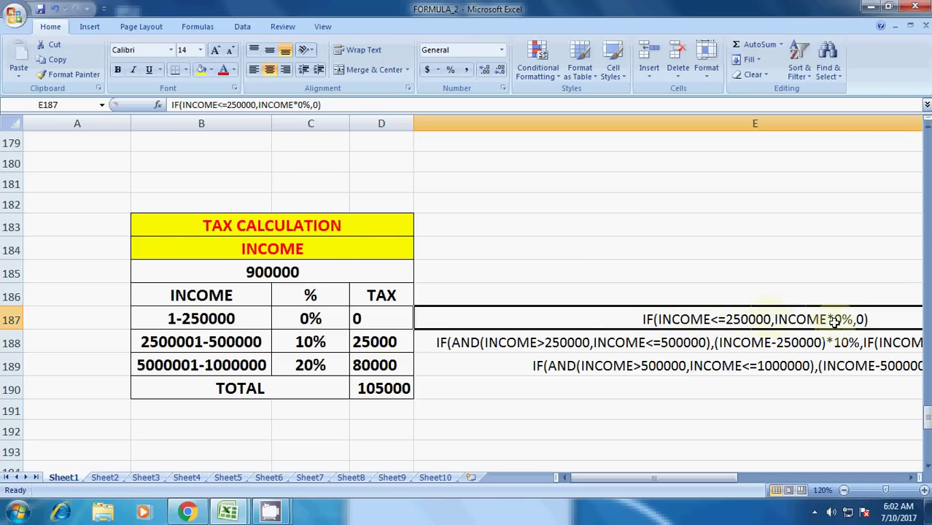
click(360, 319)
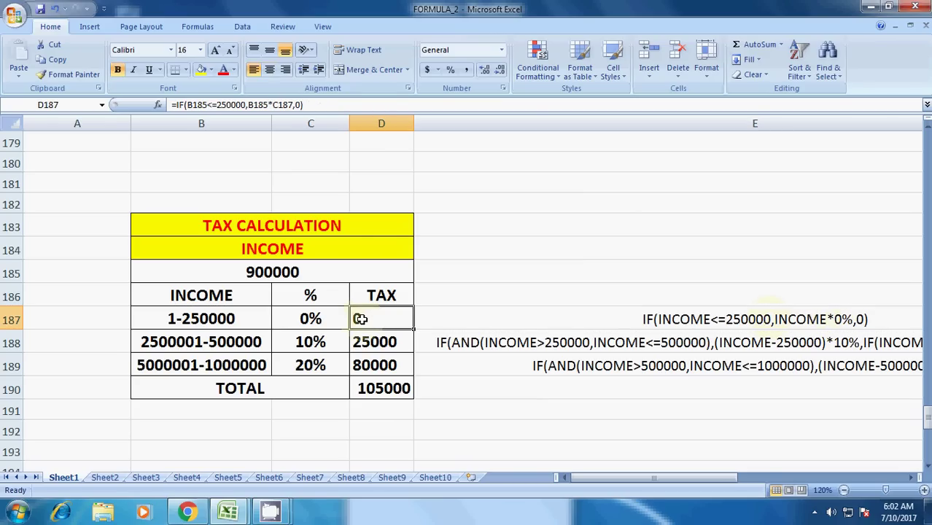
Step: Examine the second slab's nested IF formula in D188 against its full written-out version in E188 and the rate in C188
click(362, 344)
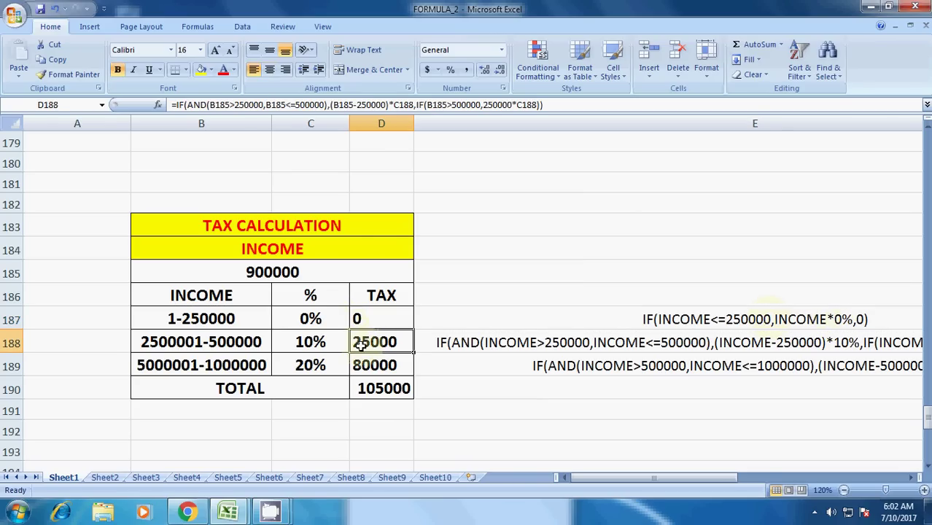
click(446, 344)
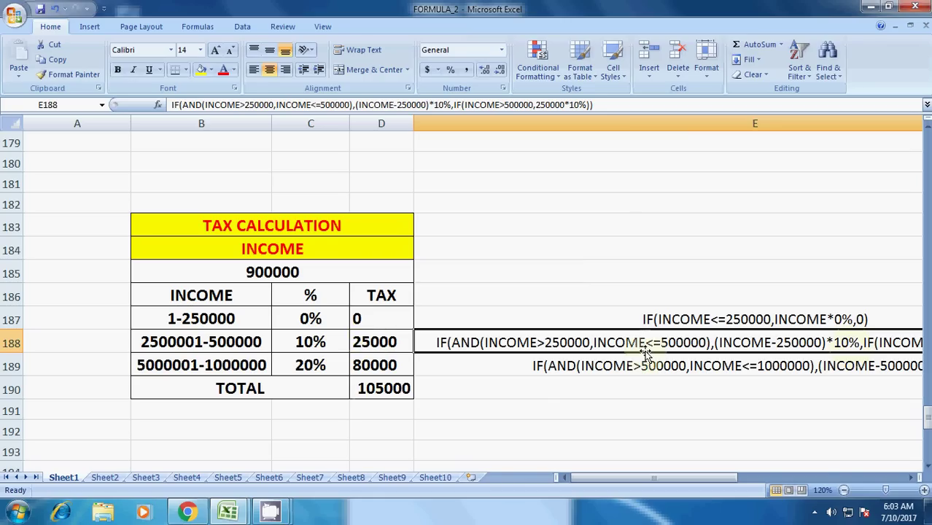
mouse_move(731, 476)
mouse_down()
mouse_move(719, 476)
mouse_move(738, 476)
mouse_up()
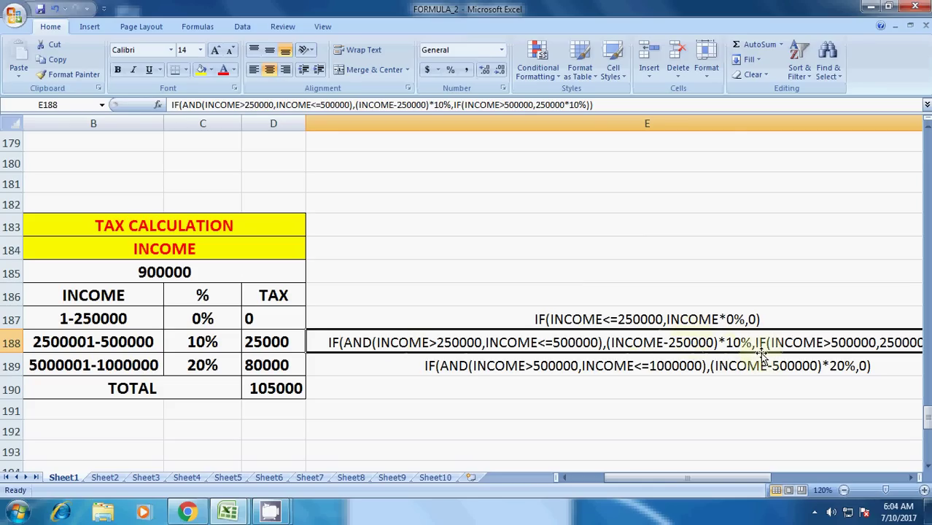
drag(703, 485, 735, 486)
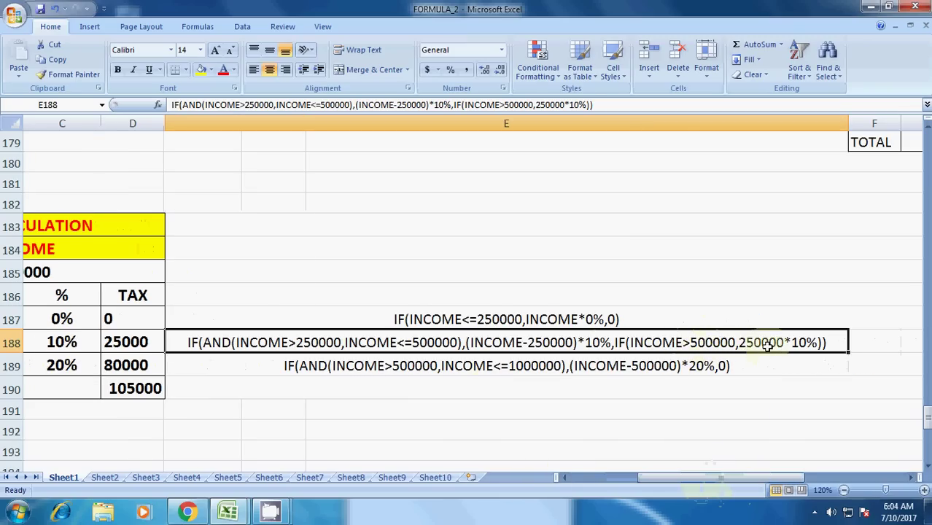
click(139, 340)
click(62, 340)
click(118, 339)
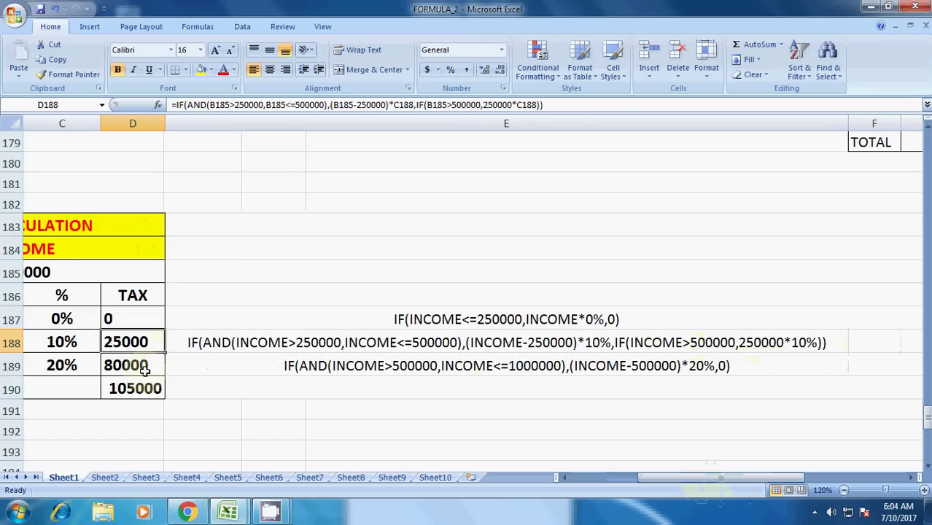
click(72, 341)
click(119, 345)
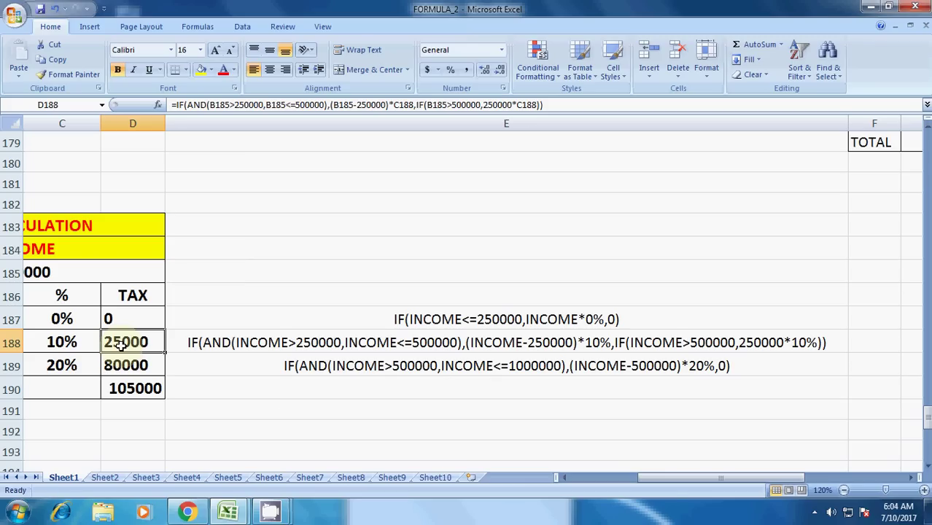
Step: Compare the third slab's rate in C189 and tax formula in D189 with the written-out formula in E189
drag(670, 479, 635, 488)
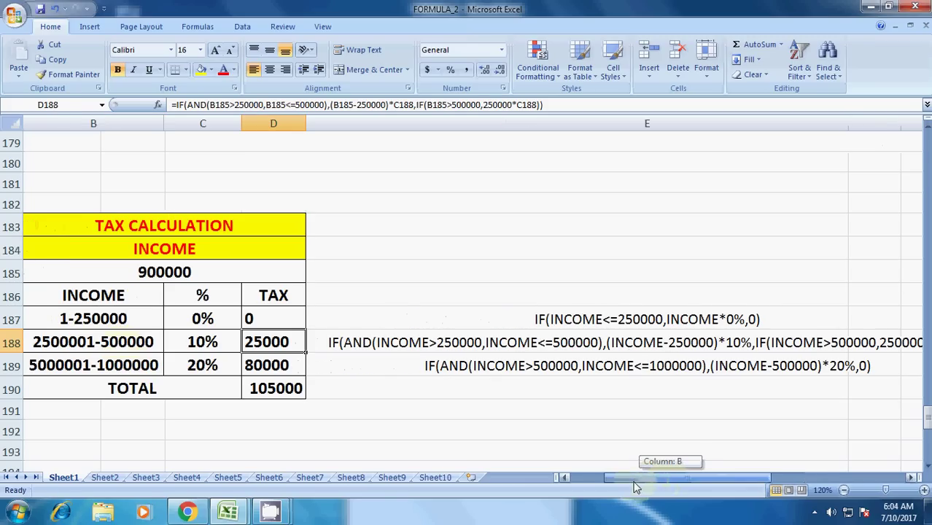
click(192, 367)
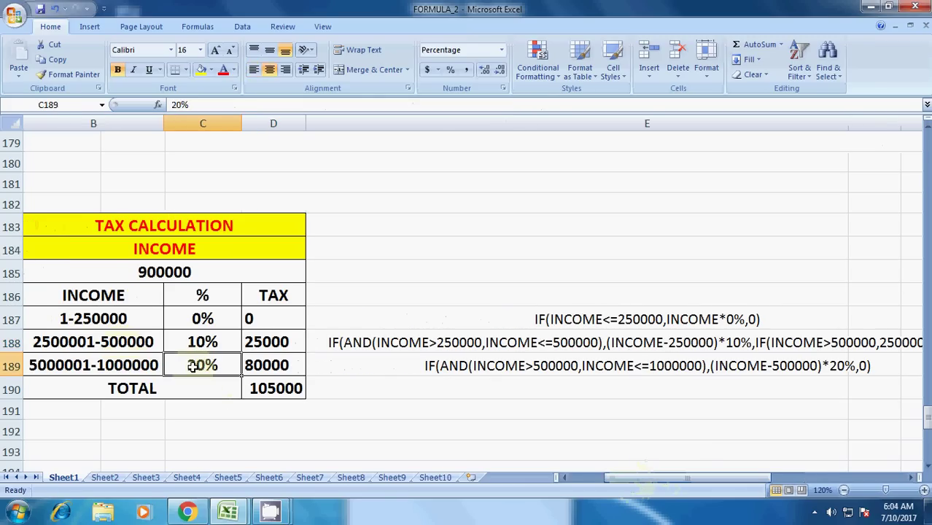
click(461, 367)
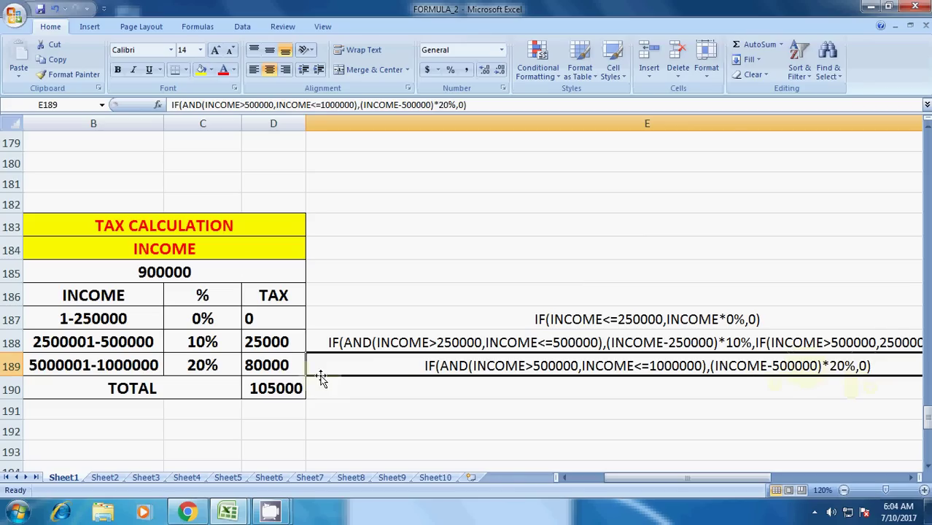
click(284, 372)
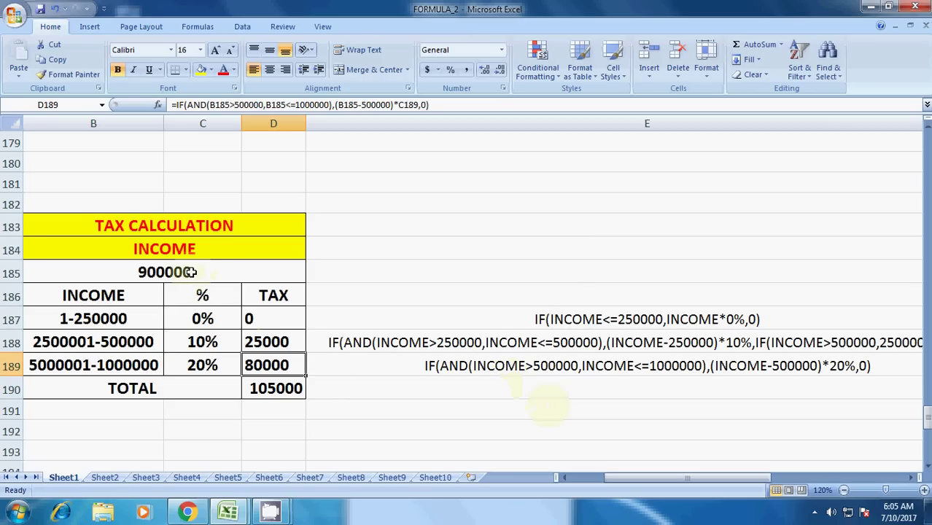
mouse_move(276, 513)
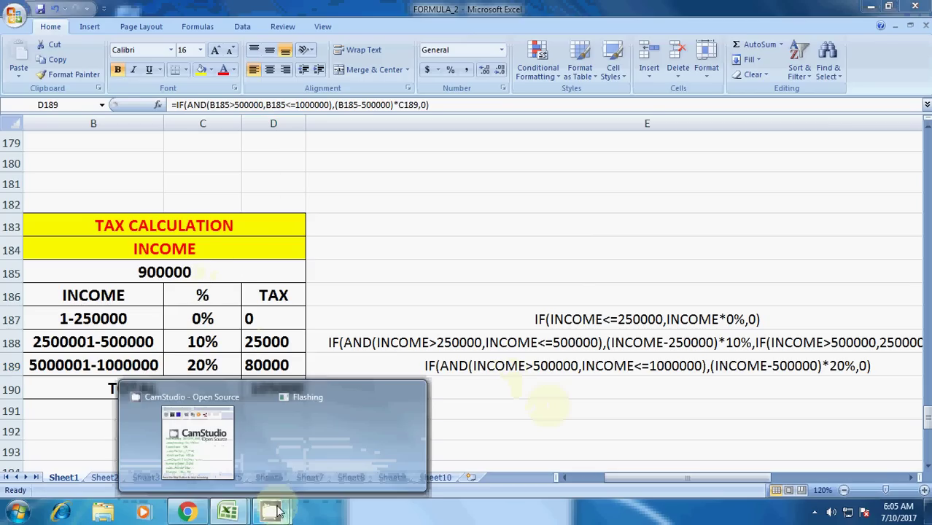
click(219, 445)
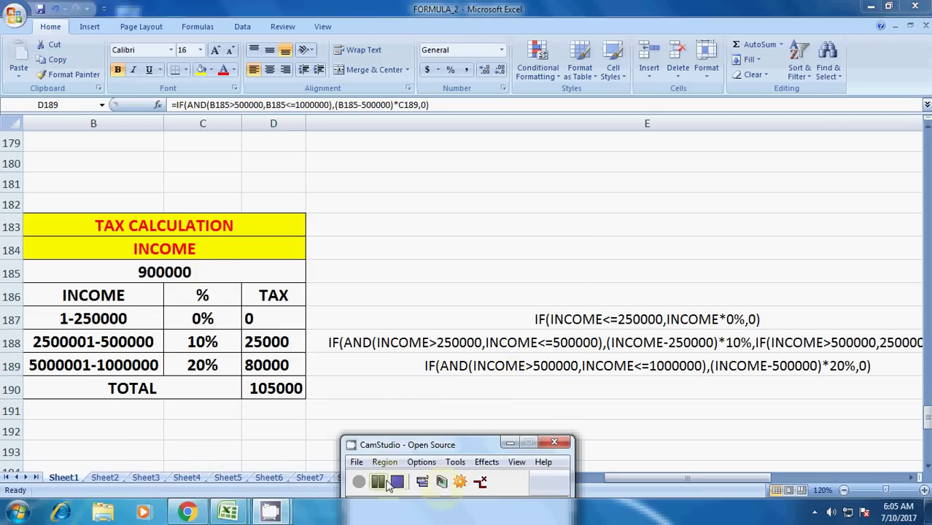